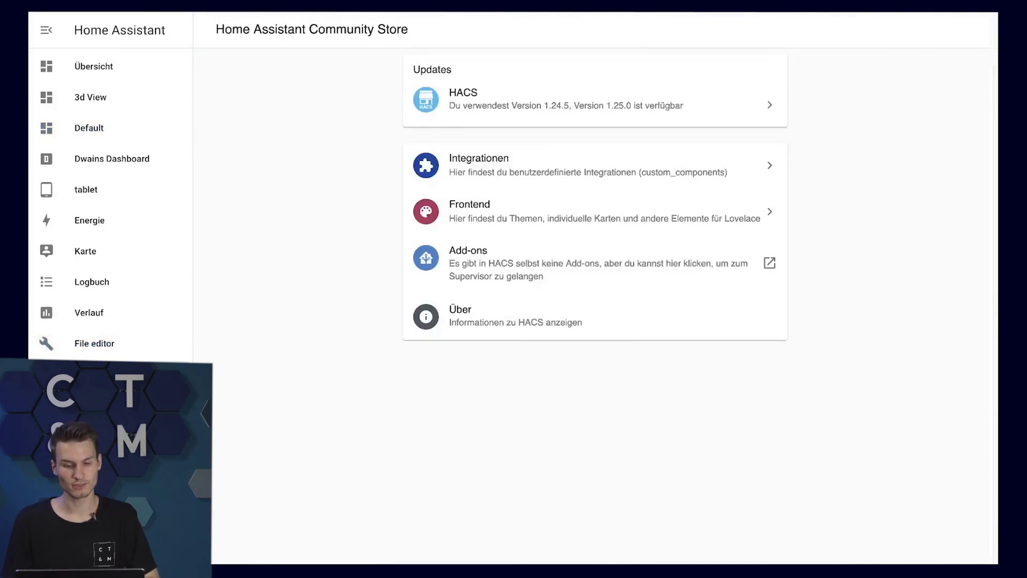
Show the HACS Integrationen list with the downloaded Dwains Dashboard repository and close the find bar.
{"action": "left_click", "coordinate": [510, 161]}
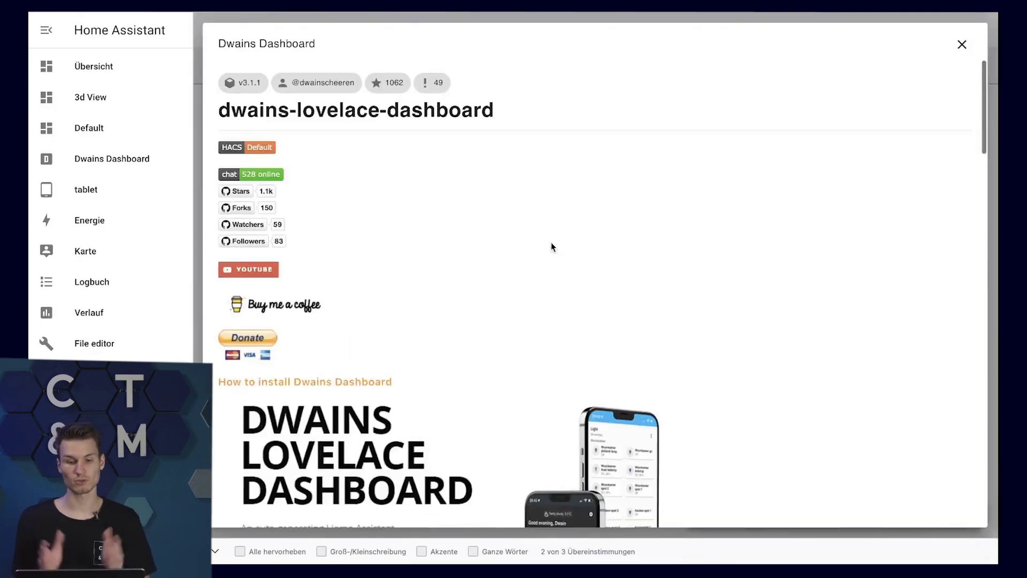
{"action": "key", "text": "Escape"}
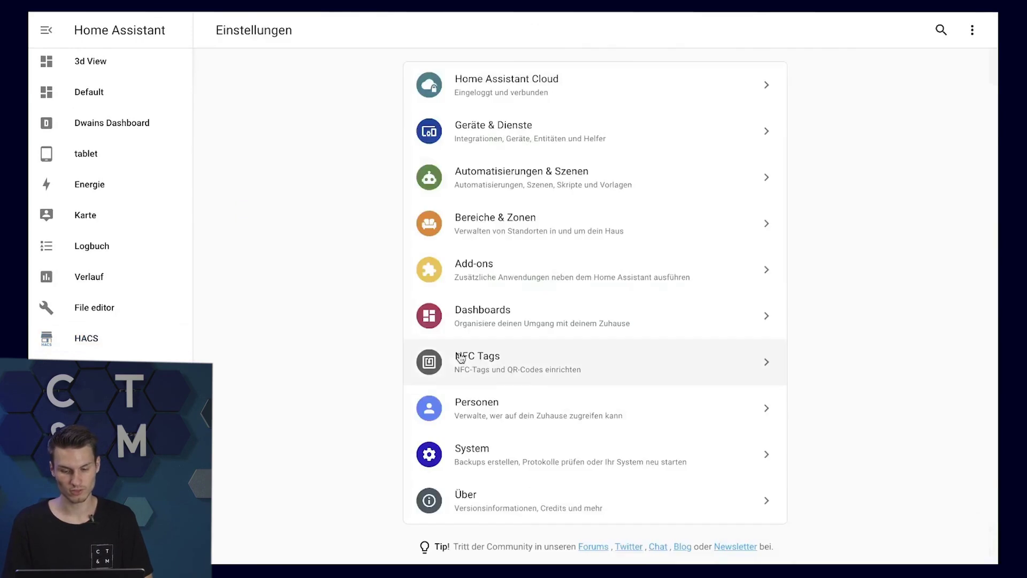
Try adding Dwains Dashboard under Geräte & Dienste and dismiss its single-configuration notice.
{"action": "left_click", "coordinate": [486, 453]}
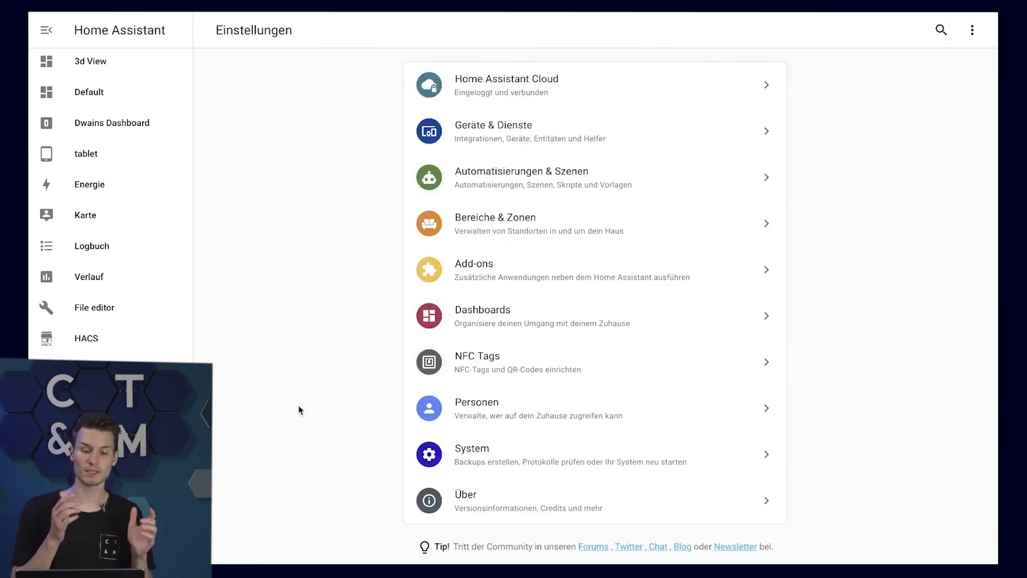
{"action": "left_click", "coordinate": [499, 152]}
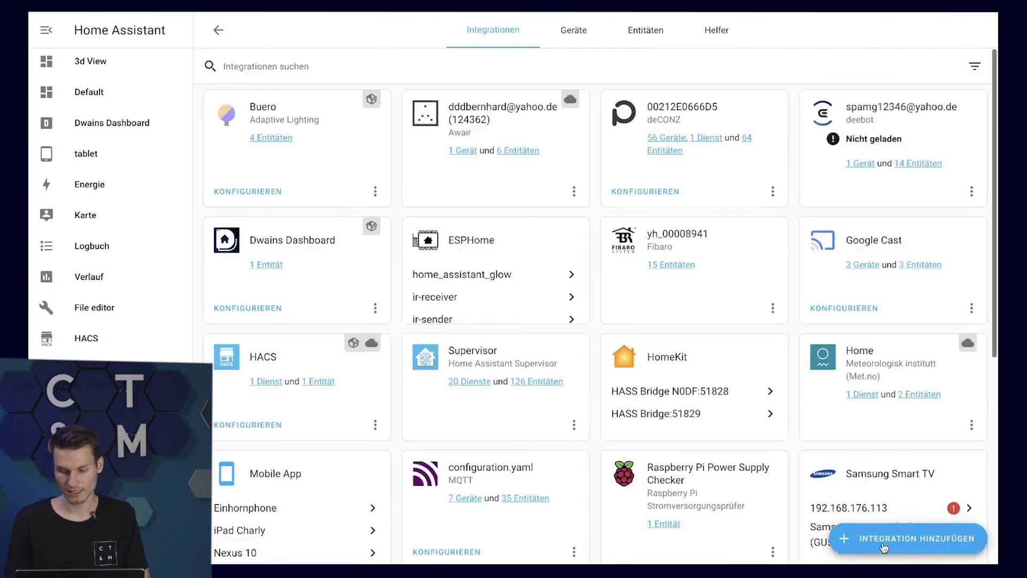
{"action": "left_click", "coordinate": [884, 541]}
{"action": "type", "text": "dw"}
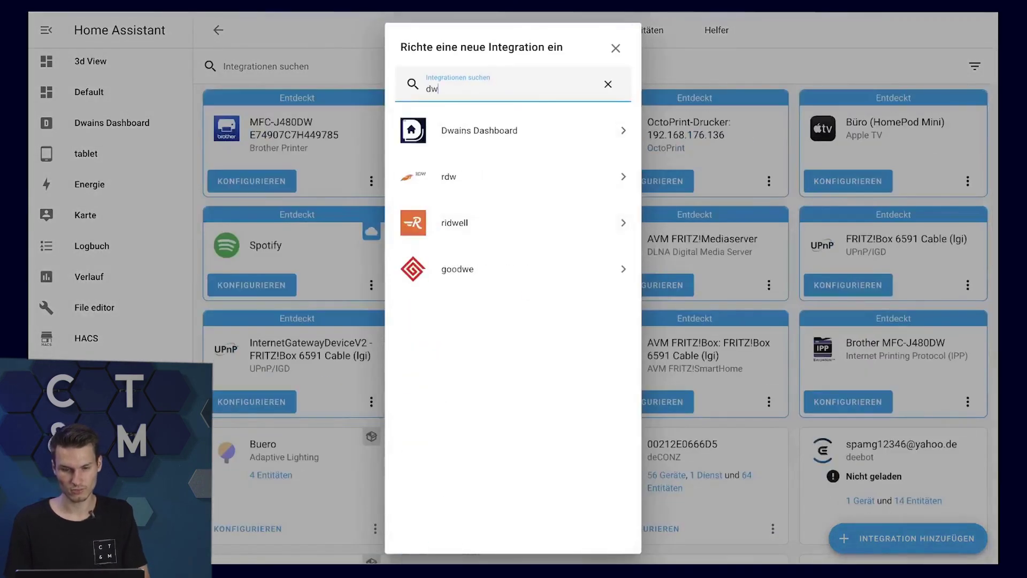
{"action": "left_click", "coordinate": [479, 132]}
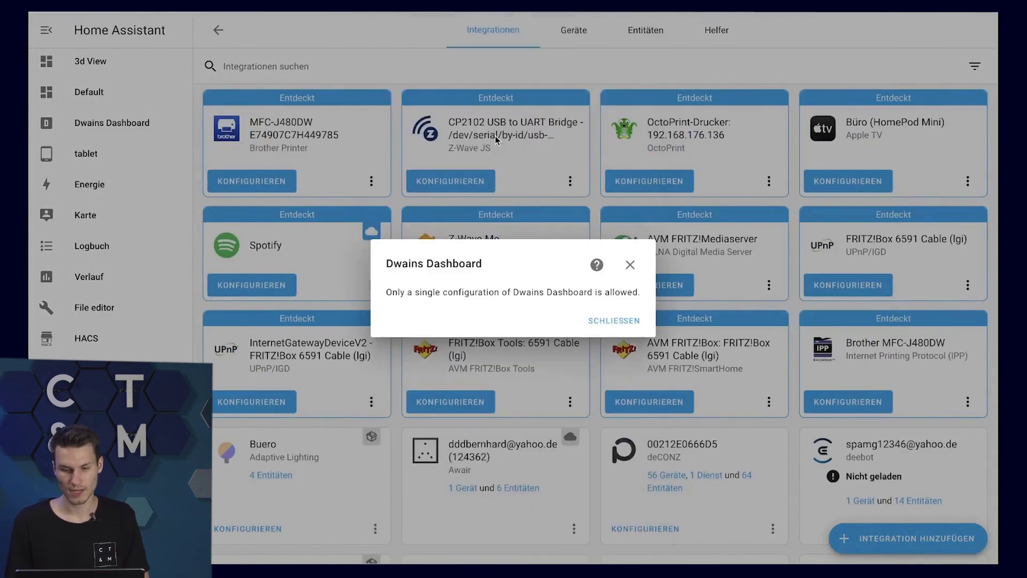
{"action": "left_click", "coordinate": [632, 330]}
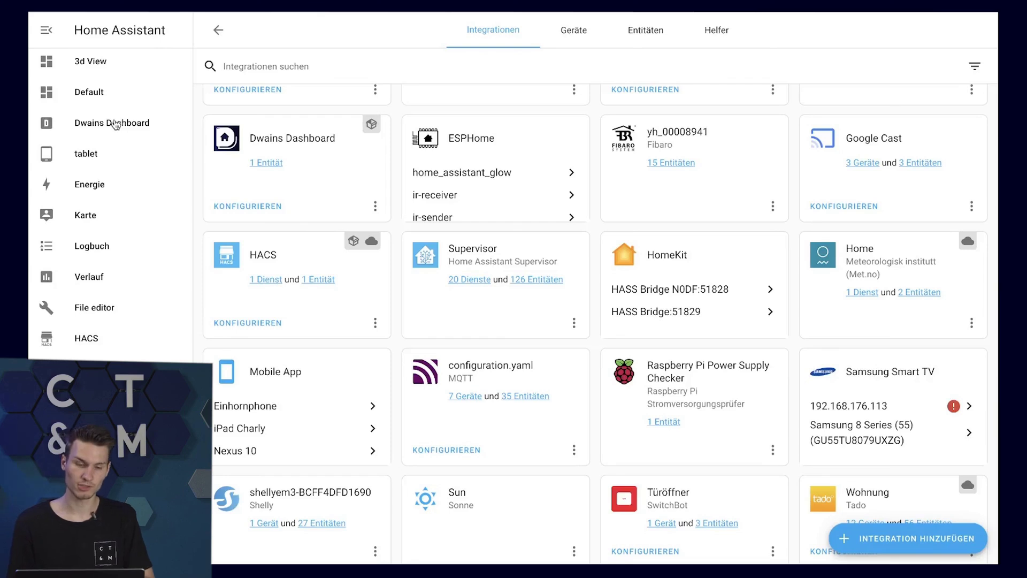
{"action": "left_click", "coordinate": [977, 10]}
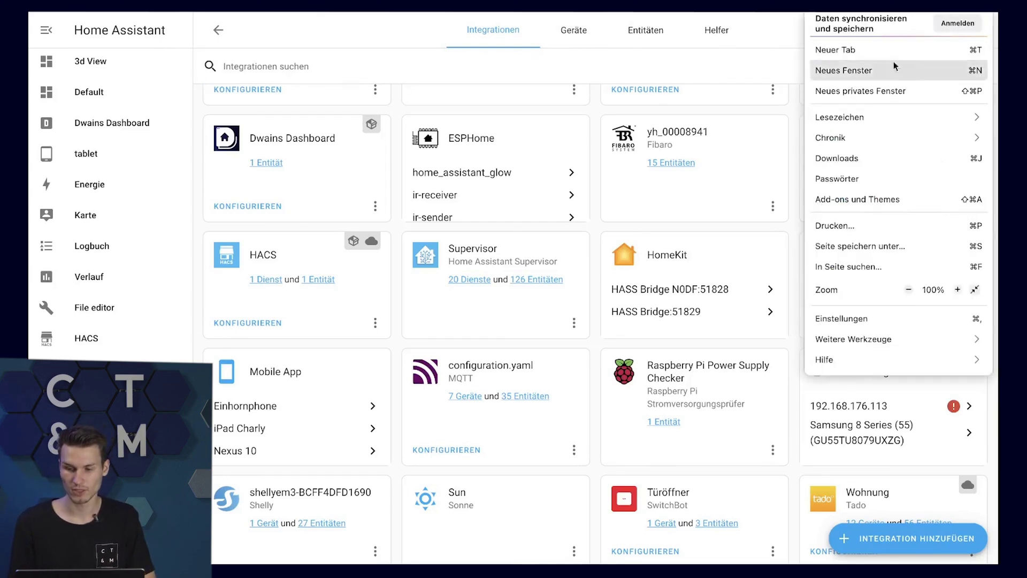
{"action": "left_click", "coordinate": [625, 63]}
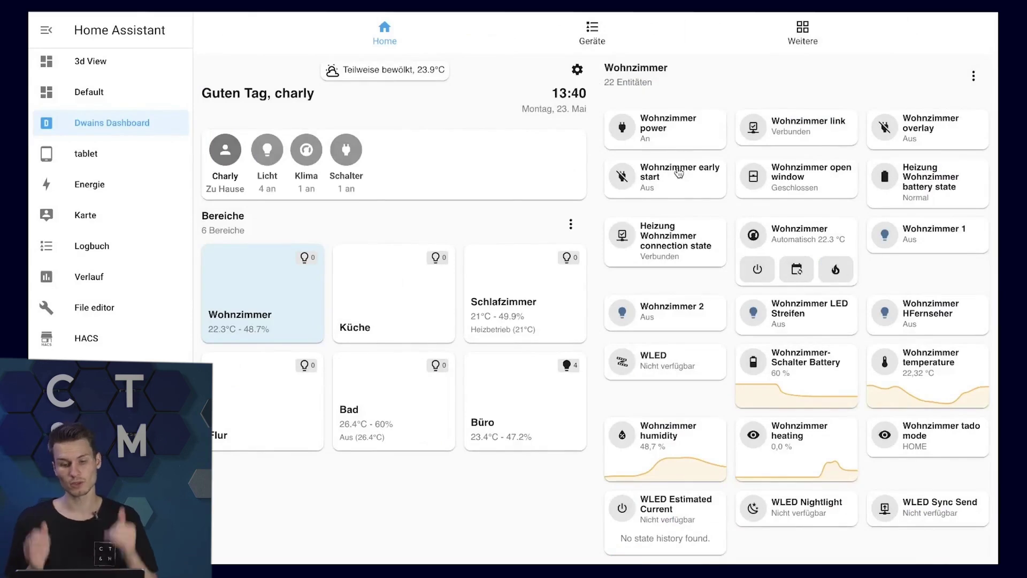
Review the Dwains Dashboard settings (v2 layout, alarm entity) and close them unsaved.
{"action": "left_click", "coordinate": [578, 71]}
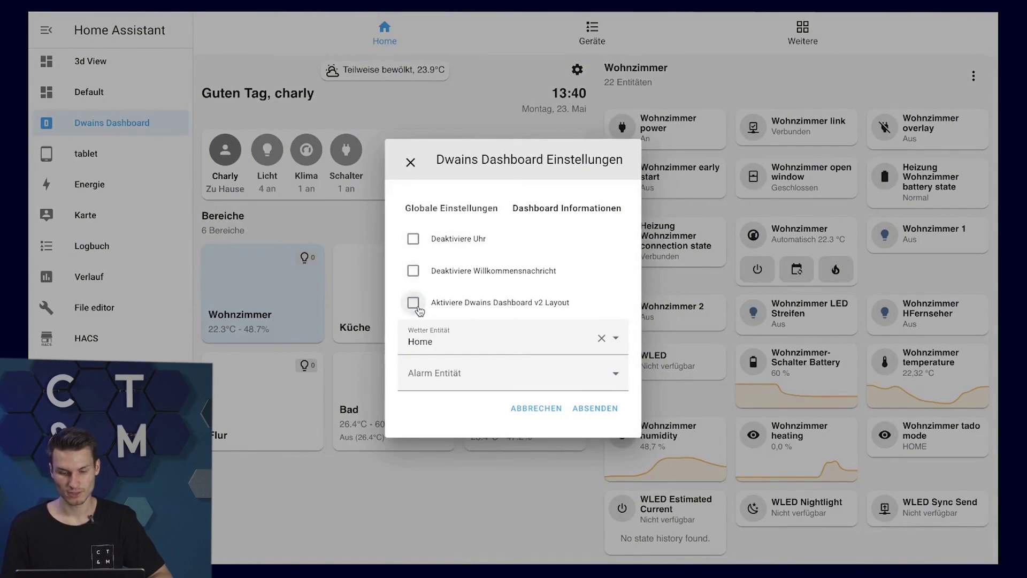
{"action": "left_click", "coordinate": [413, 303]}
{"action": "left_click", "coordinate": [597, 409]}
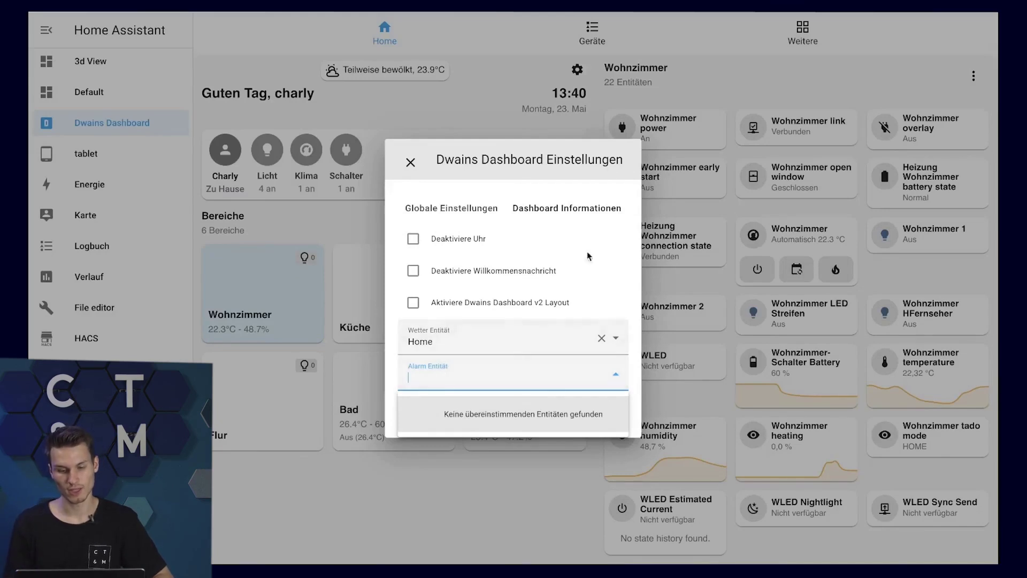
{"action": "left_click", "coordinate": [411, 163]}
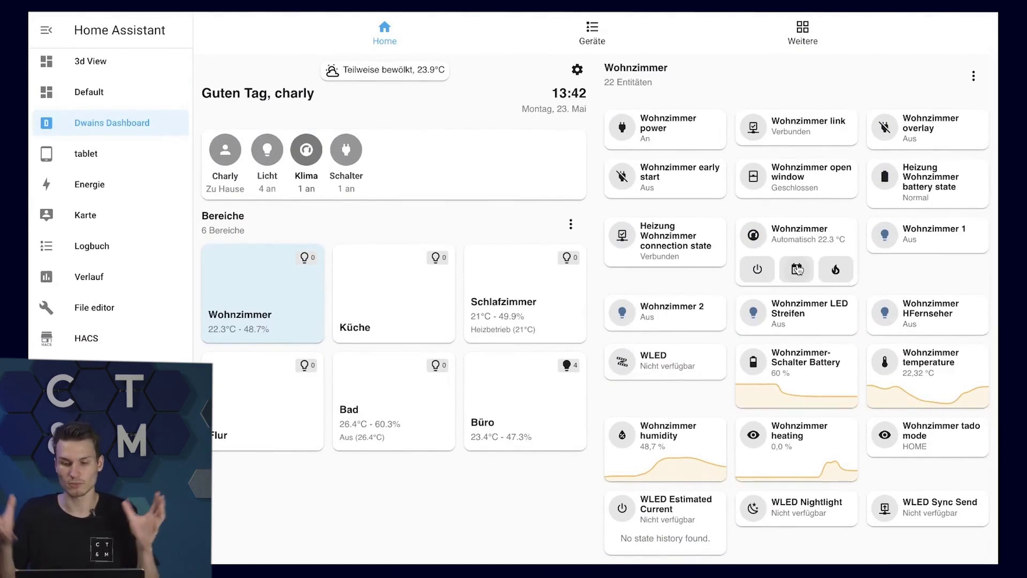
Group the Wohnzimmer area's entities by type.
{"action": "left_click", "coordinate": [974, 76]}
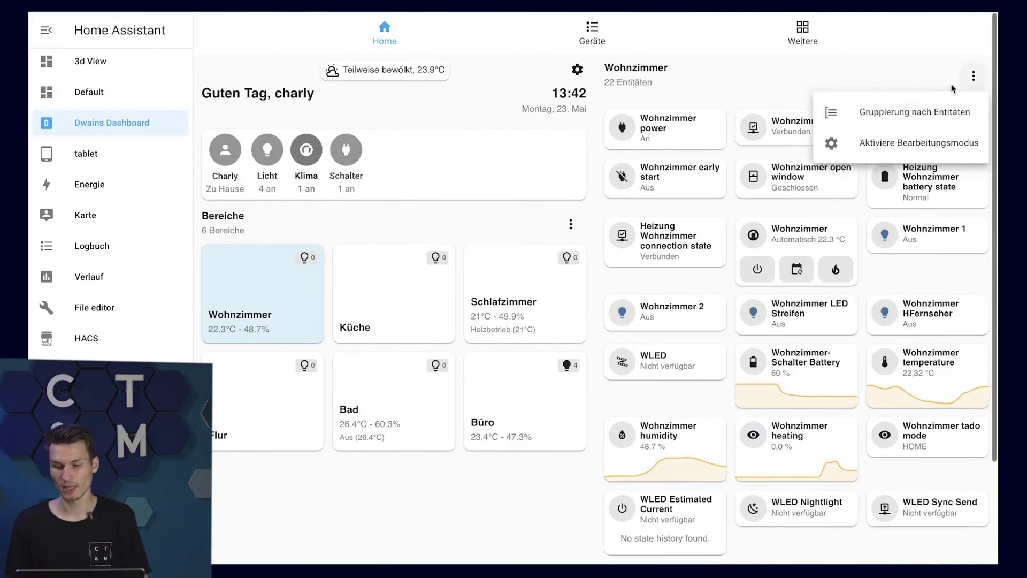
{"action": "left_click", "coordinate": [944, 115]}
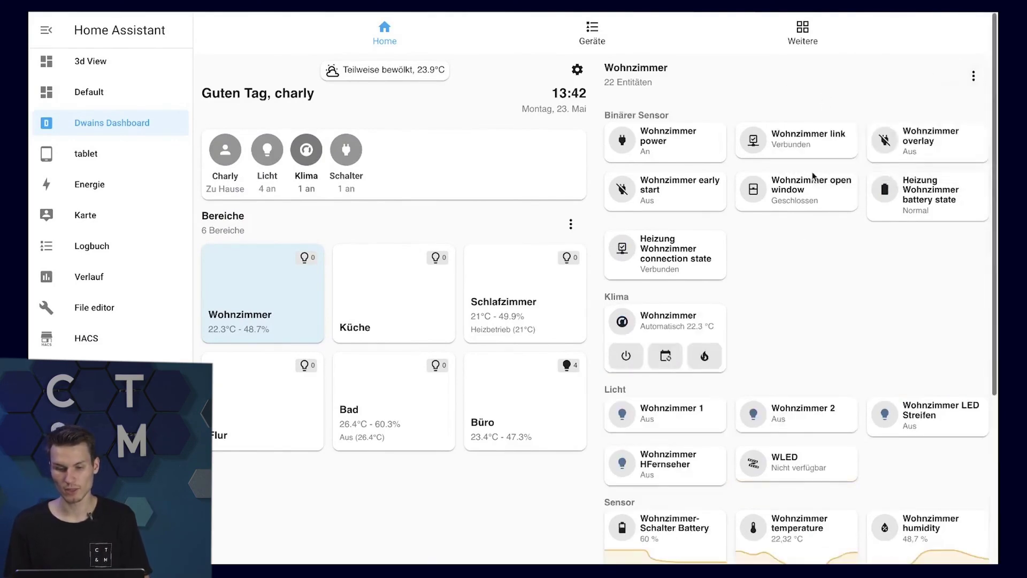
{"action": "scroll", "coordinate": [805, 241], "scroll_direction": "down", "scroll_amount": 5}
{"action": "scroll", "coordinate": [805, 240], "scroll_direction": "up", "scroll_amount": 5}
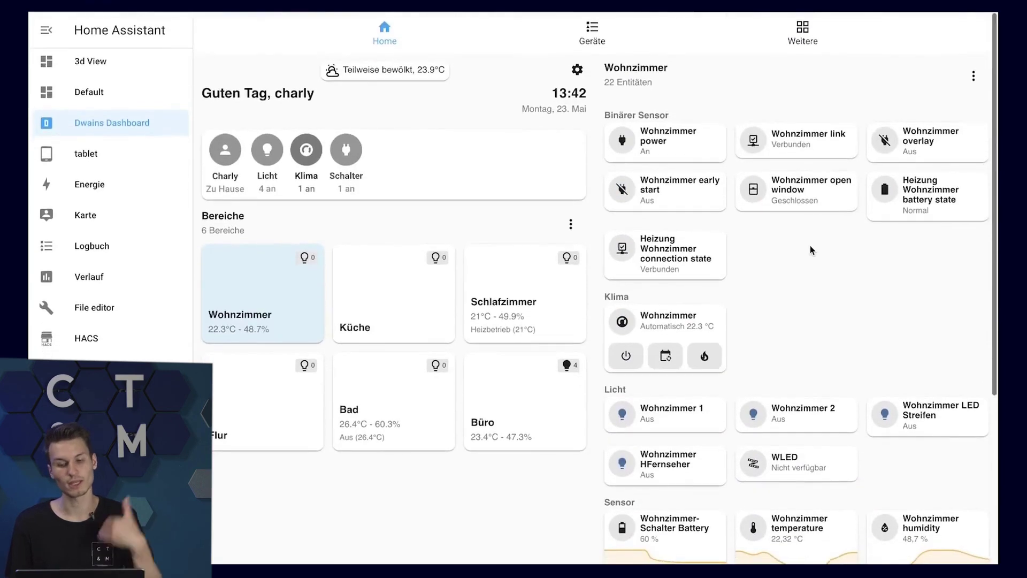
{"action": "scroll", "coordinate": [810, 245], "scroll_direction": "down", "scroll_amount": 4}
{"action": "scroll", "coordinate": [810, 245], "scroll_direction": "up", "scroll_amount": 3}
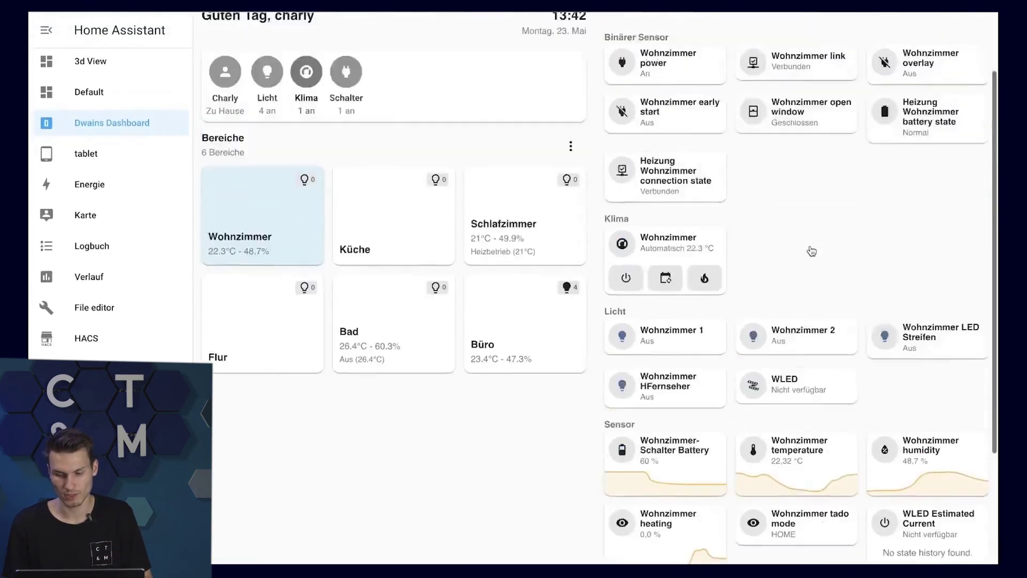
{"action": "scroll", "coordinate": [812, 252], "scroll_direction": "up", "scroll_amount": 3}
Enter Wohnzimmer edit mode, cancel adding a card, check the power entity options, finish editing.
{"action": "left_click", "coordinate": [974, 75]}
{"action": "left_click", "coordinate": [864, 156]}
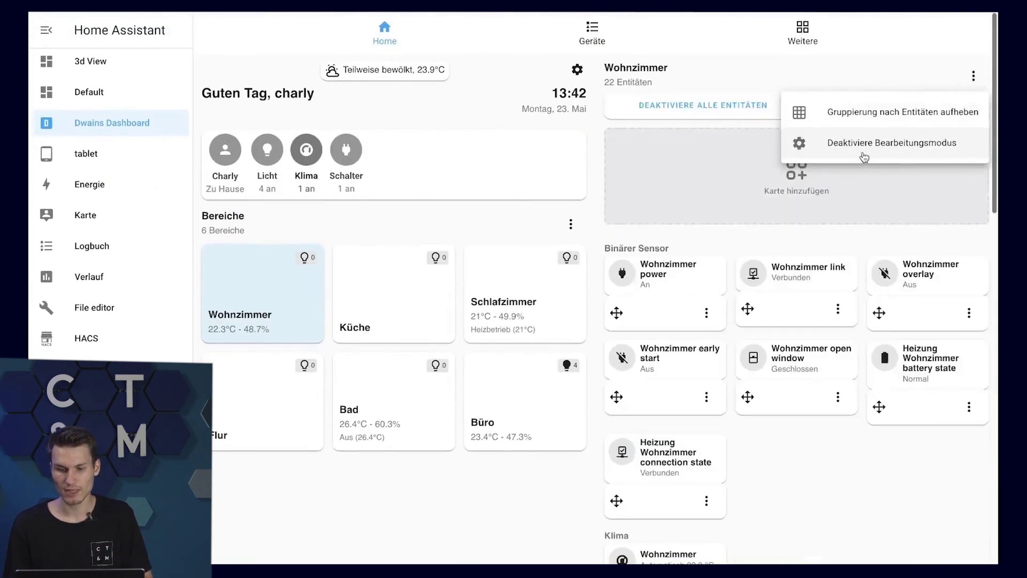
{"action": "left_click", "coordinate": [856, 176]}
{"action": "left_click", "coordinate": [116, 242]}
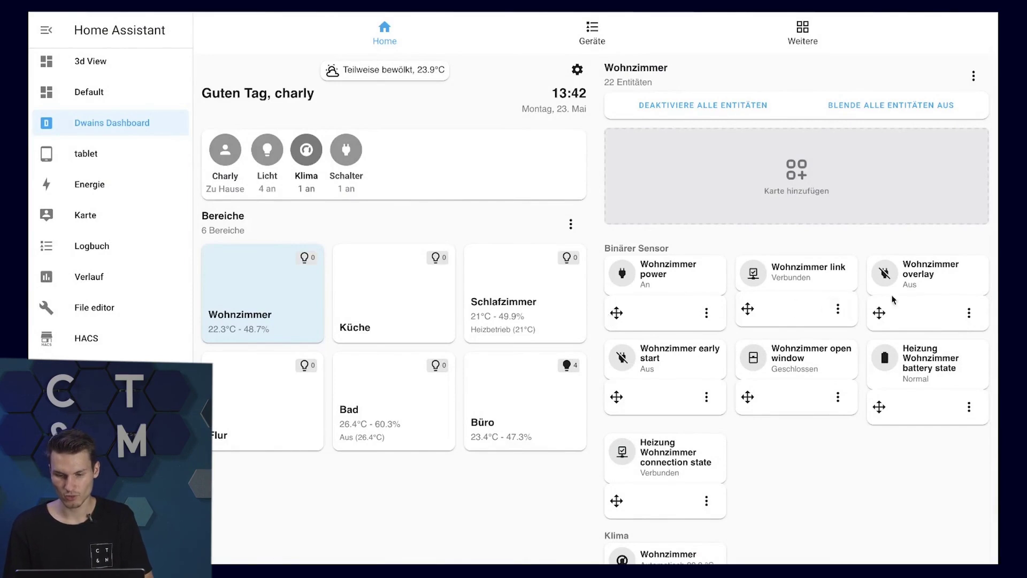
{"action": "left_click", "coordinate": [706, 313]}
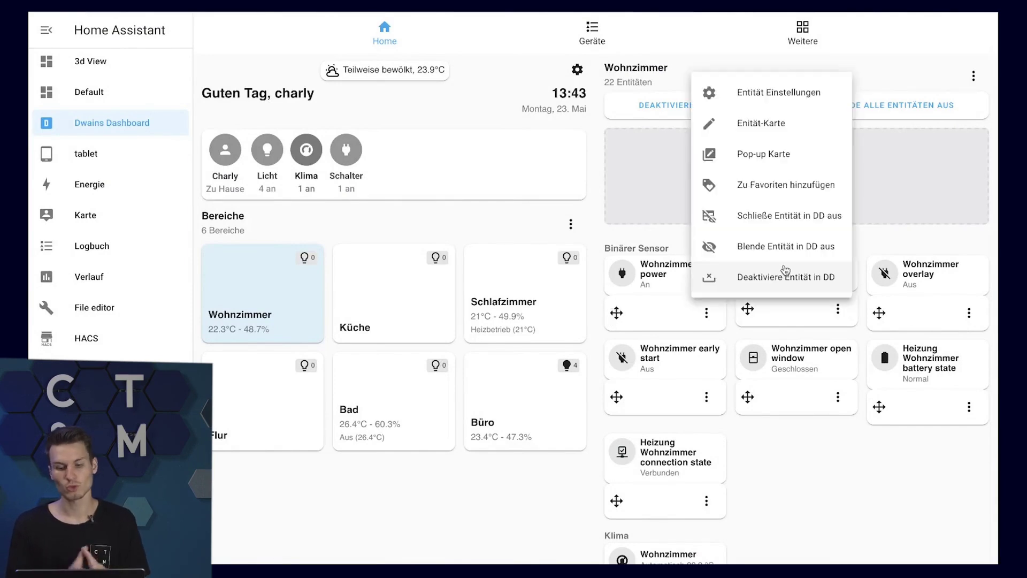
{"action": "left_click", "coordinate": [785, 201]}
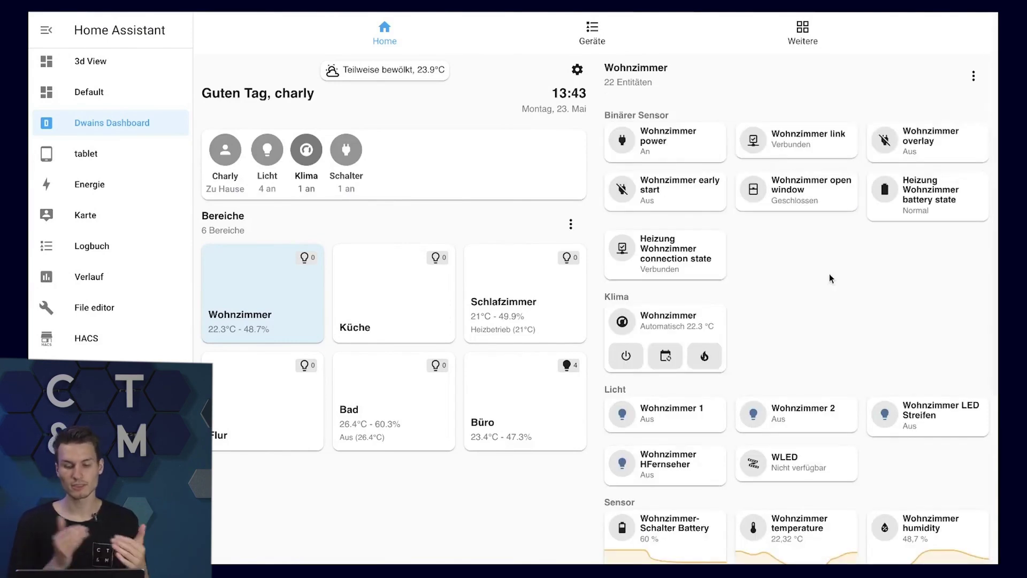
{"action": "left_click", "coordinate": [588, 31]}
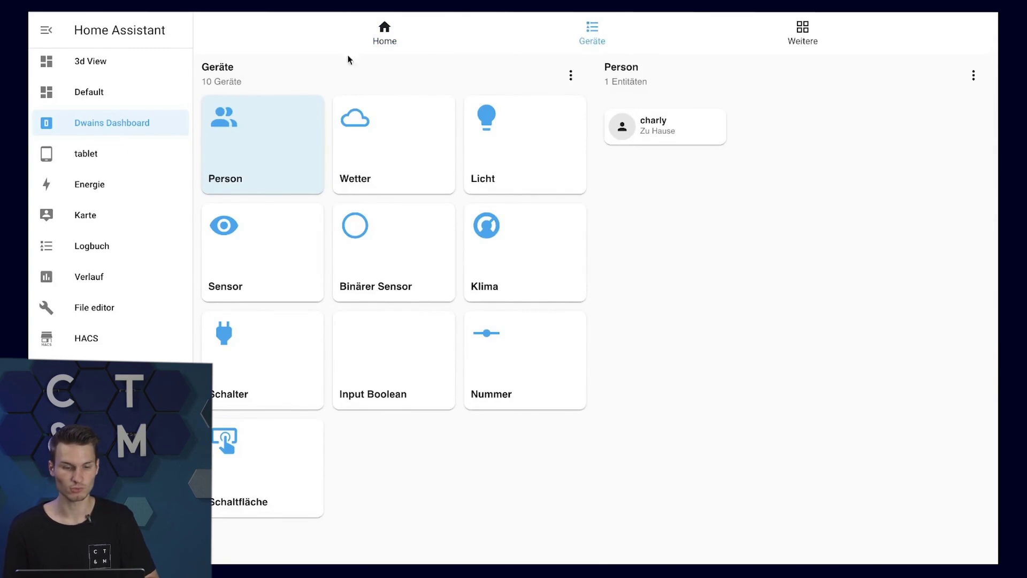
{"action": "left_click", "coordinate": [504, 144]}
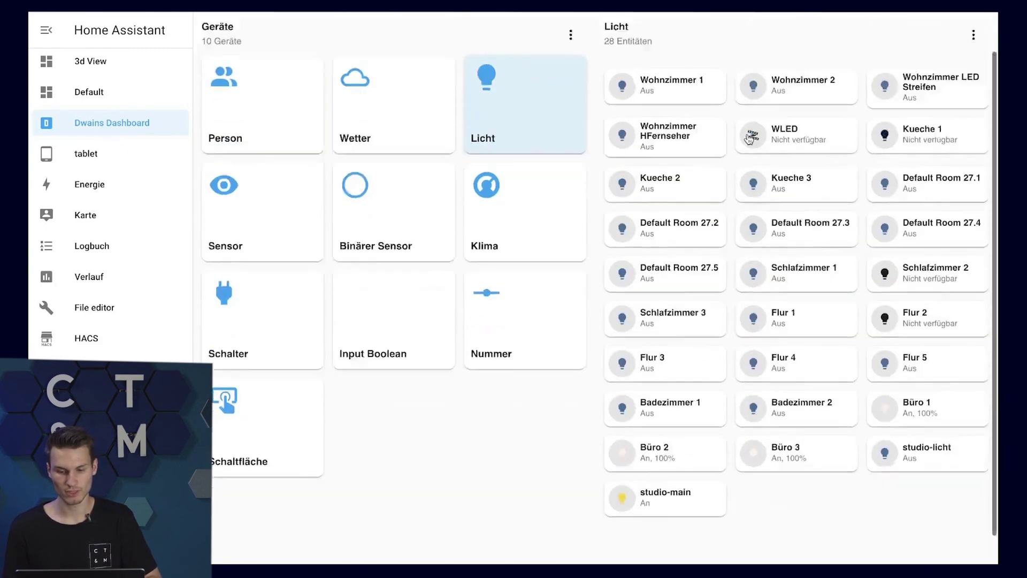
{"action": "left_click", "coordinate": [808, 36]}
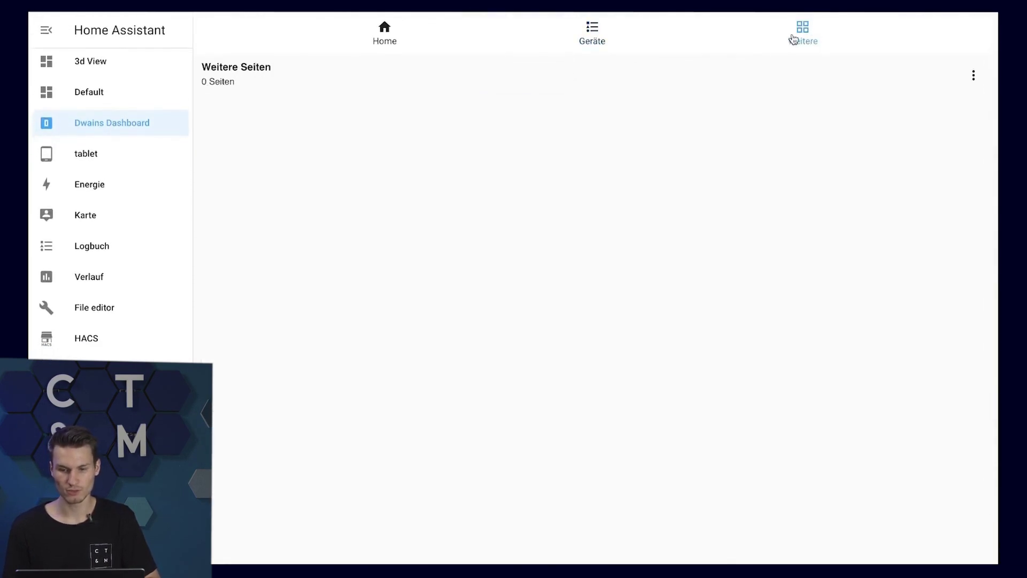
{"action": "left_click", "coordinate": [973, 75]}
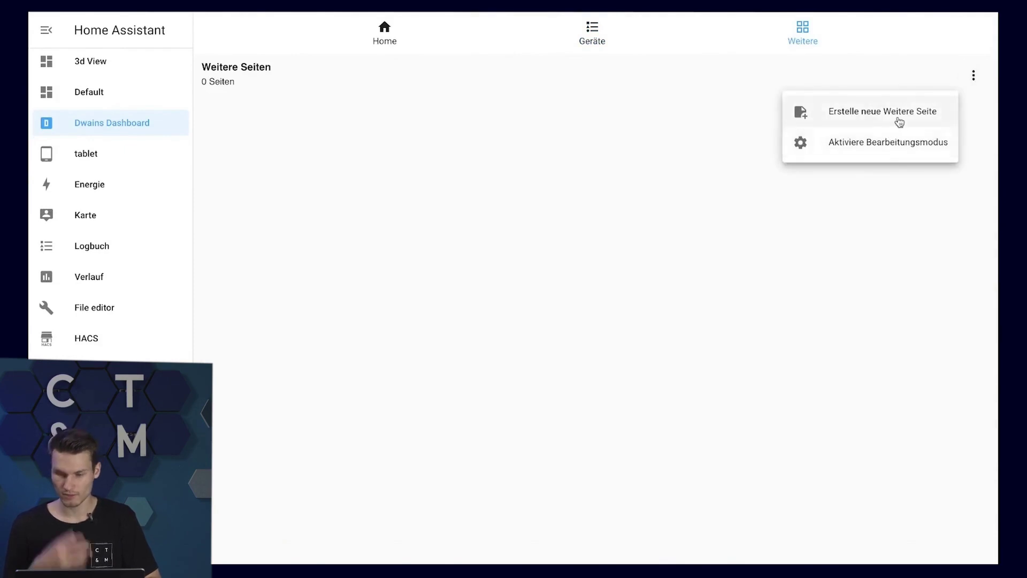
{"action": "left_click", "coordinate": [662, 115]}
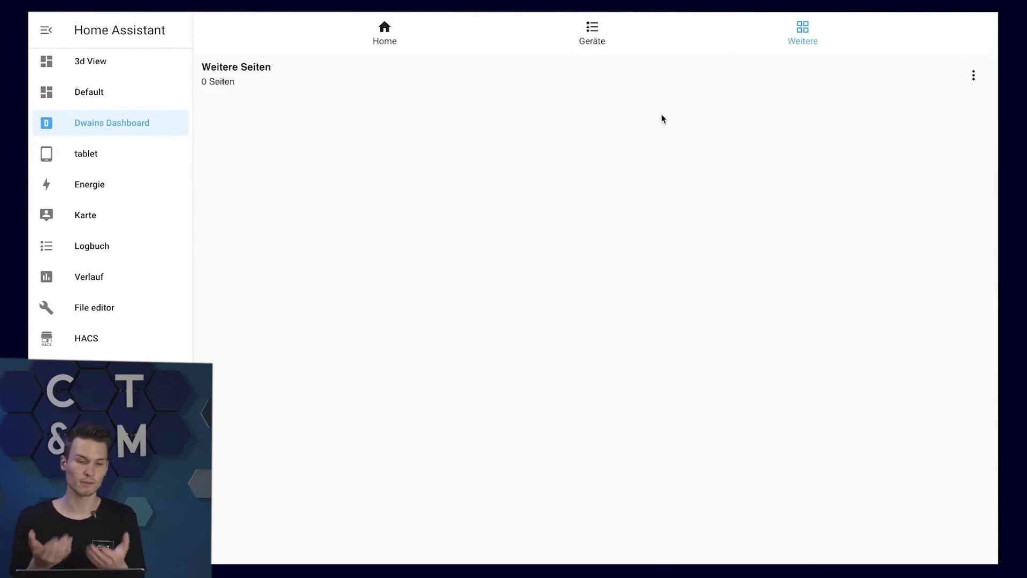
{"action": "left_click", "coordinate": [385, 33]}
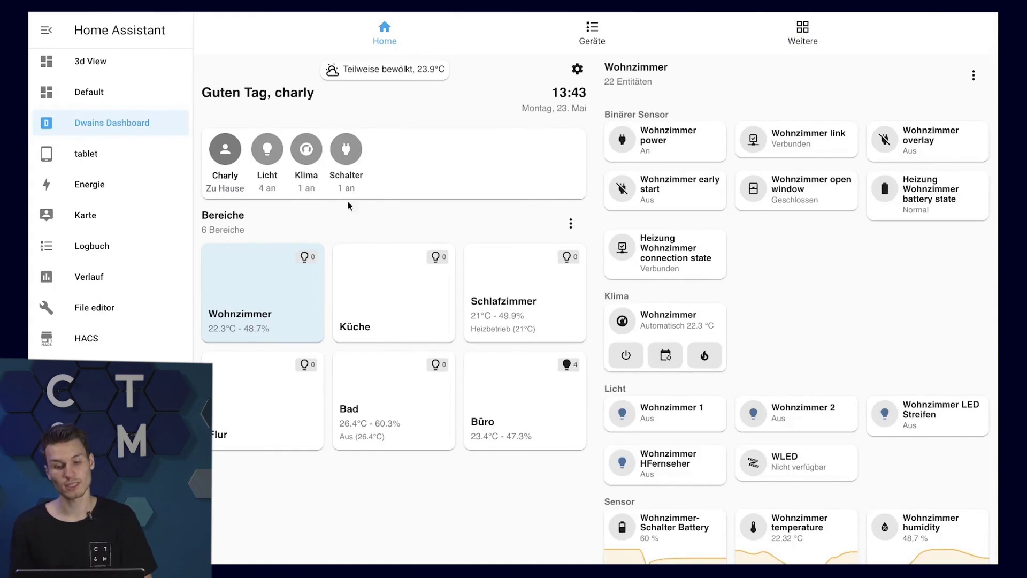
Open the browser developer tools via Untersuchen to preview the dashboard at iPhone 11 size.
{"action": "right_click", "coordinate": [404, 88]}
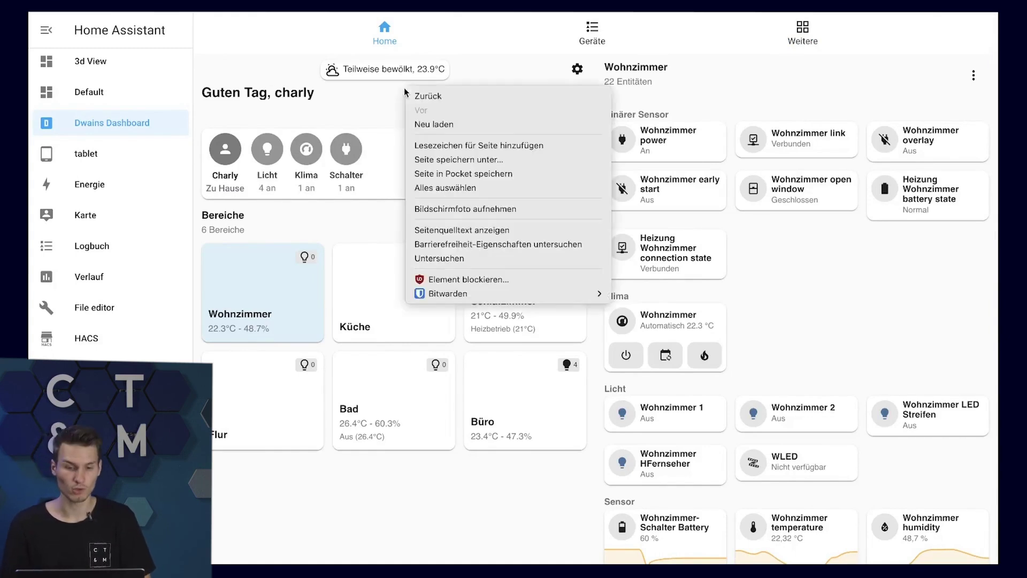
{"action": "left_click", "coordinate": [434, 283]}
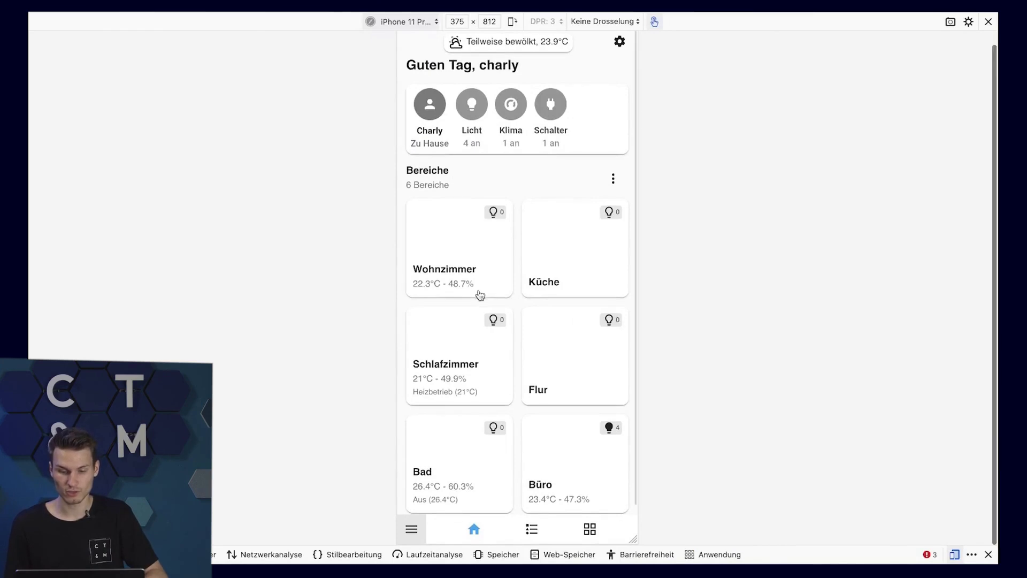
{"action": "scroll", "coordinate": [480, 294], "scroll_direction": "down", "scroll_amount": 1}
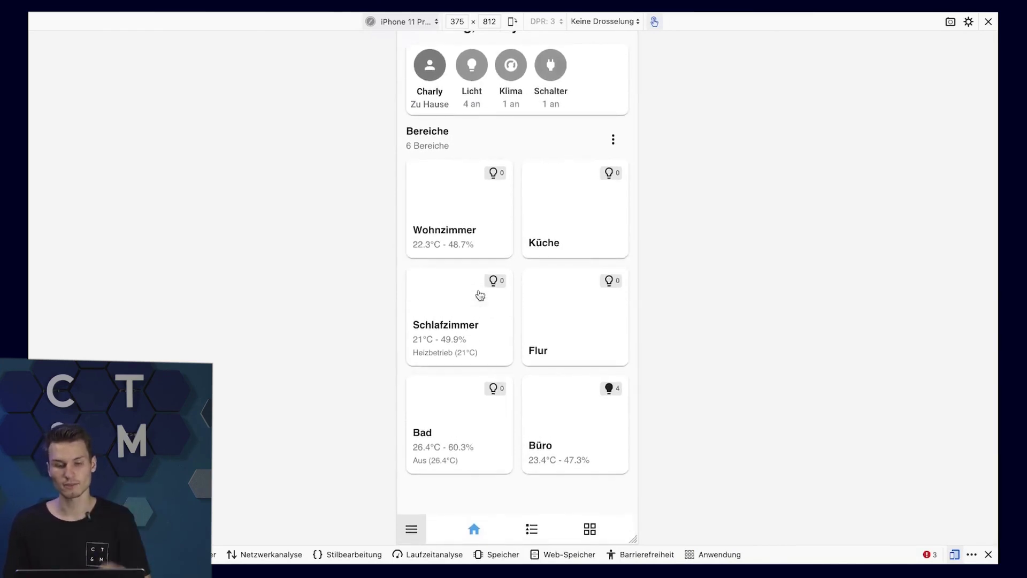
{"action": "scroll", "coordinate": [519, 210], "scroll_direction": "up", "scroll_amount": 1}
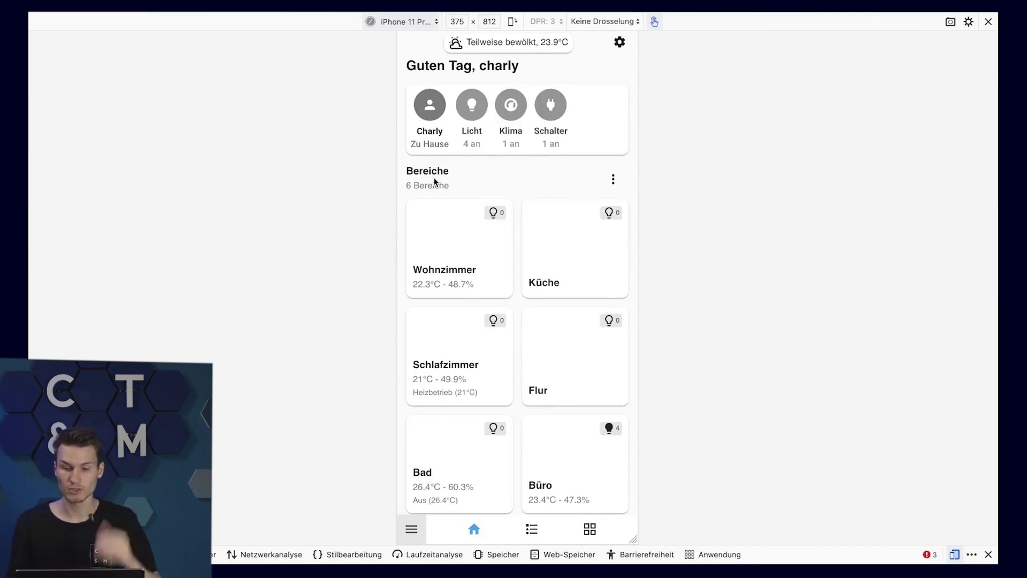
{"action": "scroll", "coordinate": [435, 182], "scroll_direction": "down", "scroll_amount": 1}
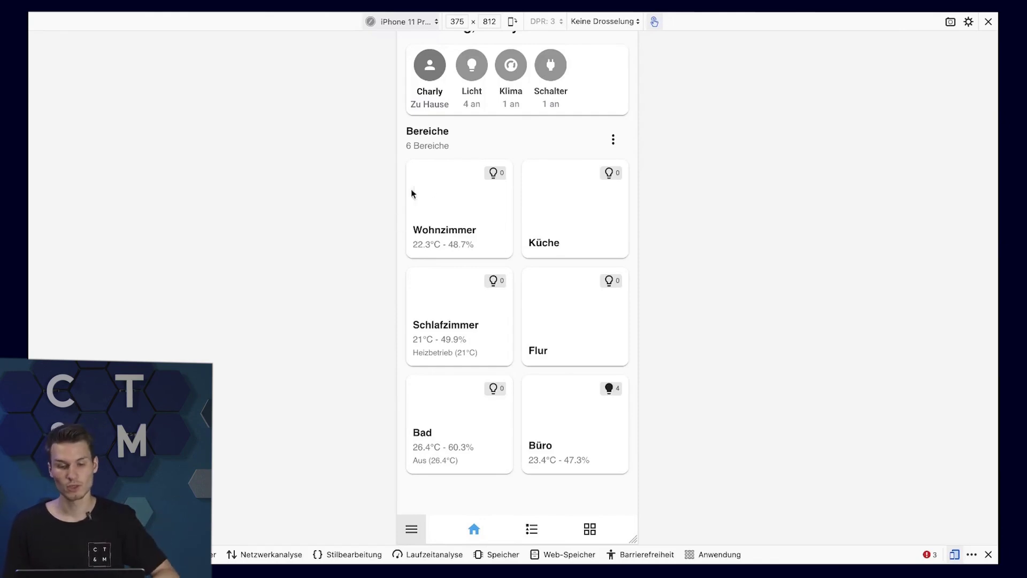
Open the Wohnzimmer area page in the phone layout and scroll through its entities.
{"action": "left_click", "coordinate": [459, 217]}
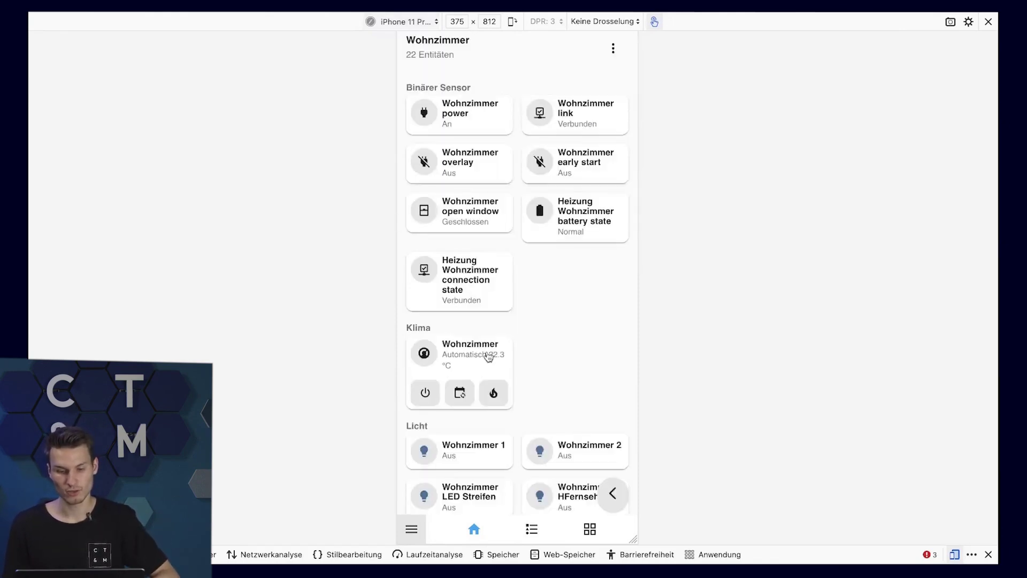
{"action": "left_click_drag", "start_coordinate": [553, 410], "coordinate": [550, 101]}
{"action": "left_click_drag", "start_coordinate": [518, 209], "coordinate": [513, 332]}
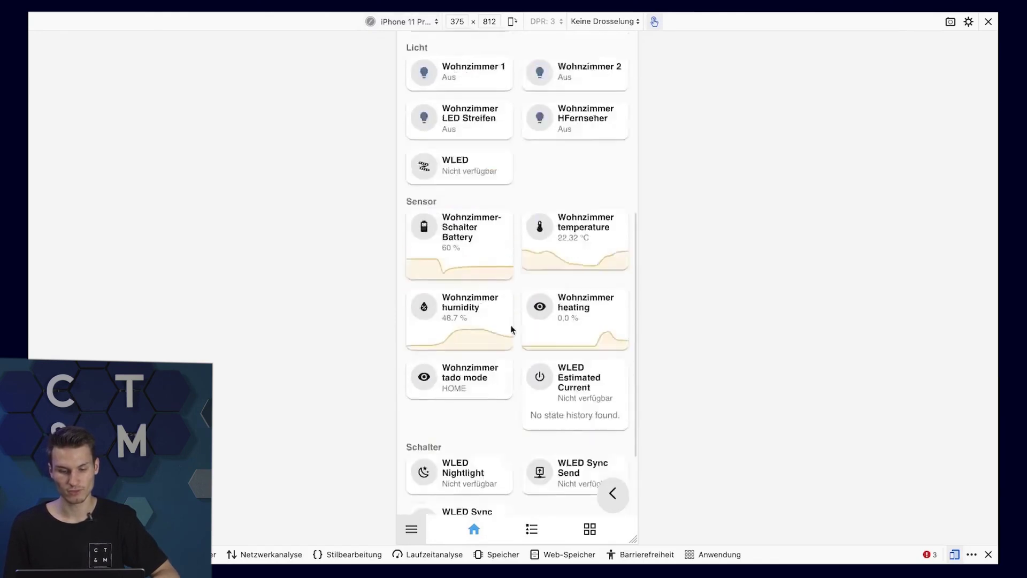
{"action": "scroll", "coordinate": [544, 190], "scroll_direction": "down", "scroll_amount": 2}
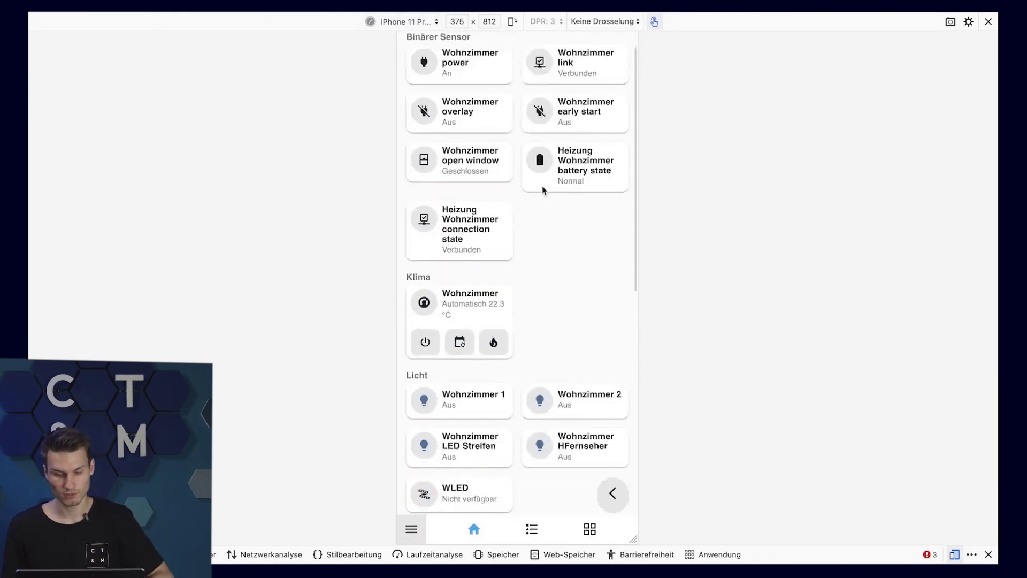
Switch the Wohnzimmer 1 light on and back off, then close its details.
{"action": "left_click", "coordinate": [466, 358]}
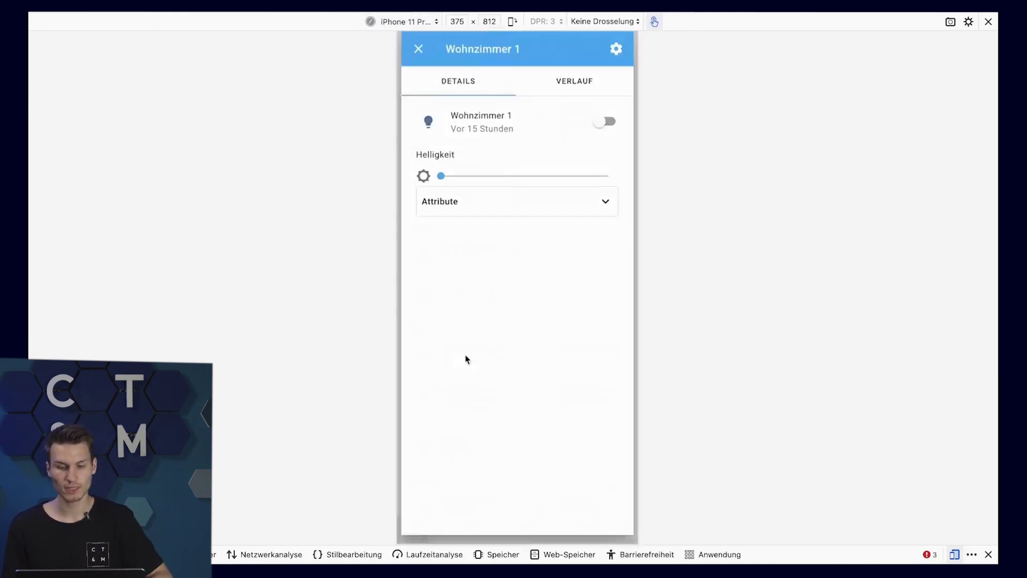
{"action": "left_click", "coordinate": [615, 116]}
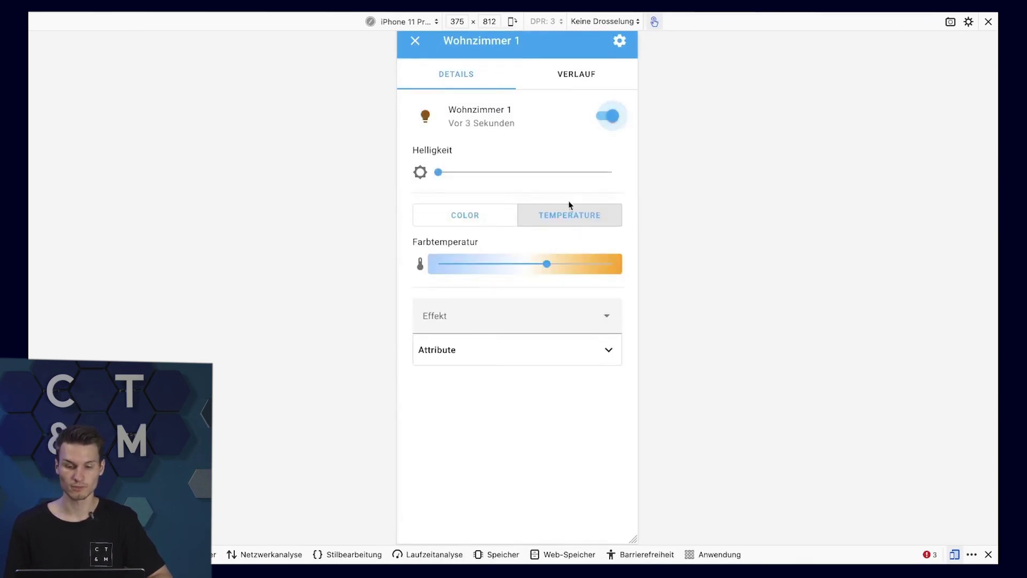
{"action": "left_click", "coordinate": [610, 115]}
{"action": "key", "text": "Escape"}
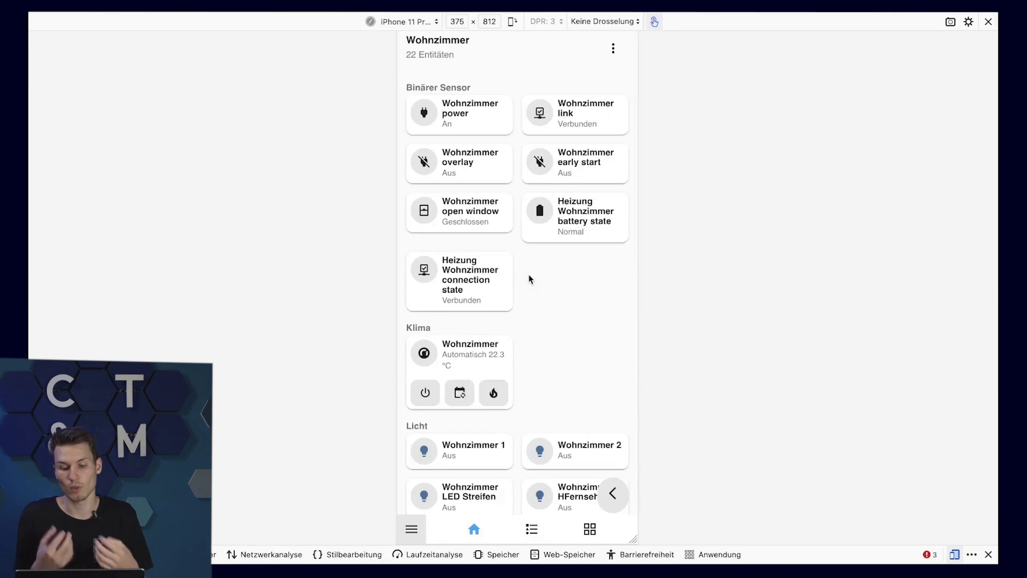